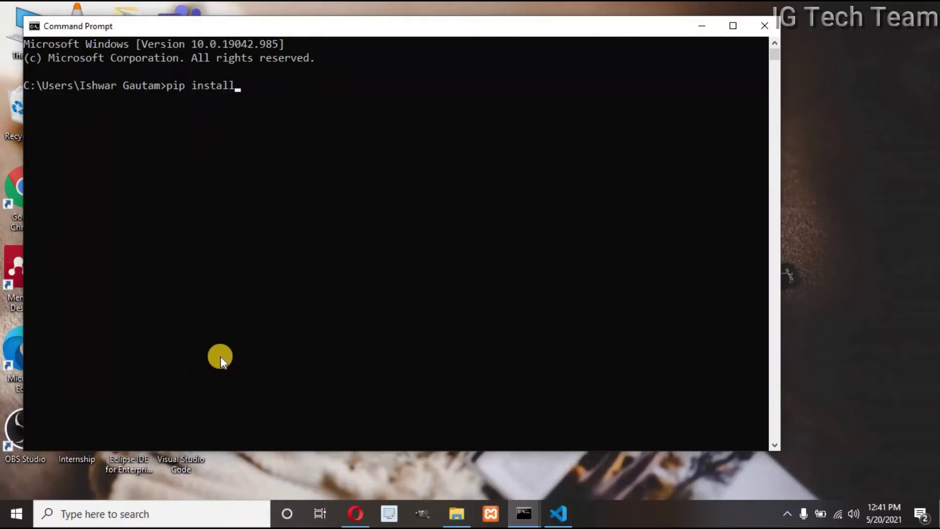
Step: Run 'pip install nltk' in Command Prompt to confirm NLTK is installed
{"action": "key", "text": "Return"}
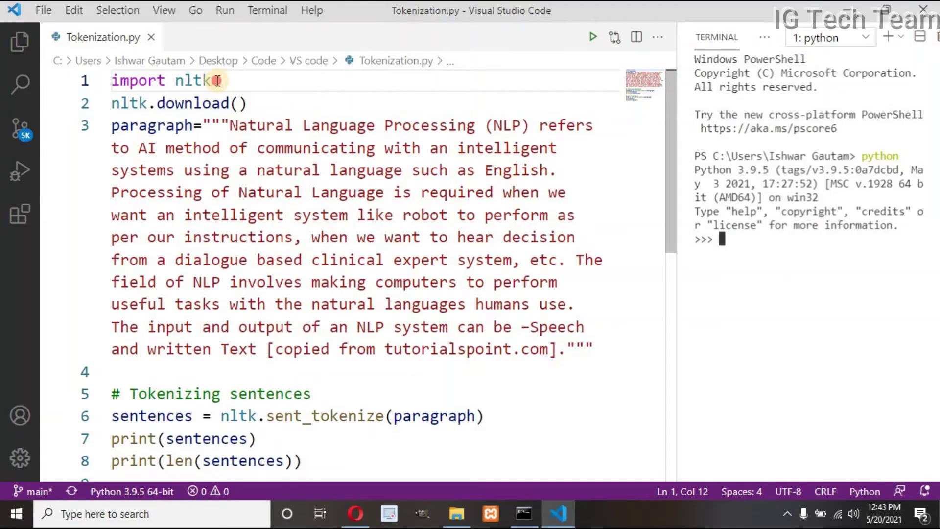
Step: Run line 1 'import nltk', then line 2 'nltk.download()', in the Python terminal
{"action": "left_click_drag", "start_coordinate": [212, 81], "coordinate": [109, 82]}
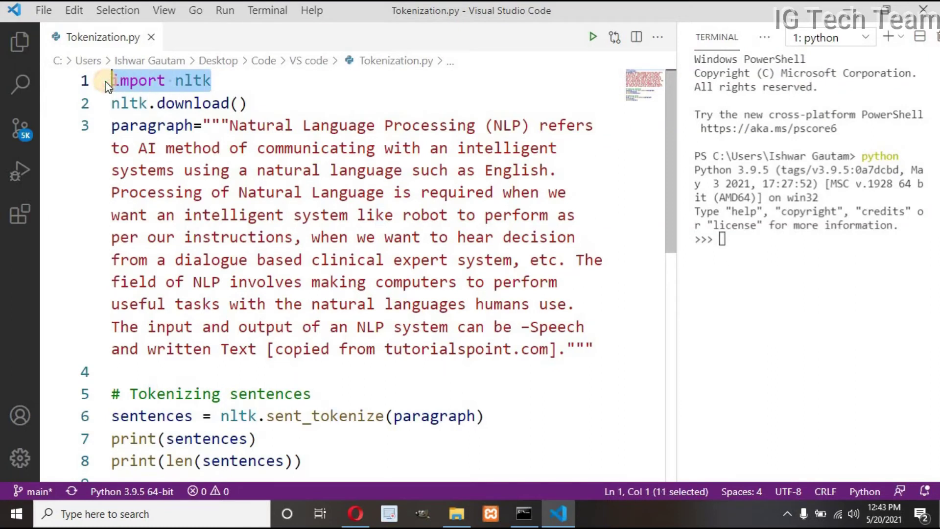
{"action": "key", "text": "shift+Return"}
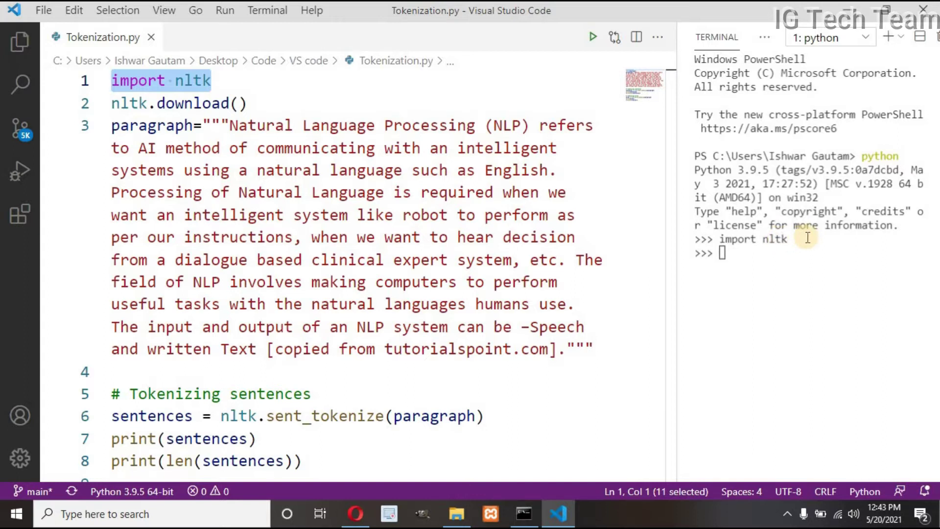
{"action": "left_click", "coordinate": [248, 103]}
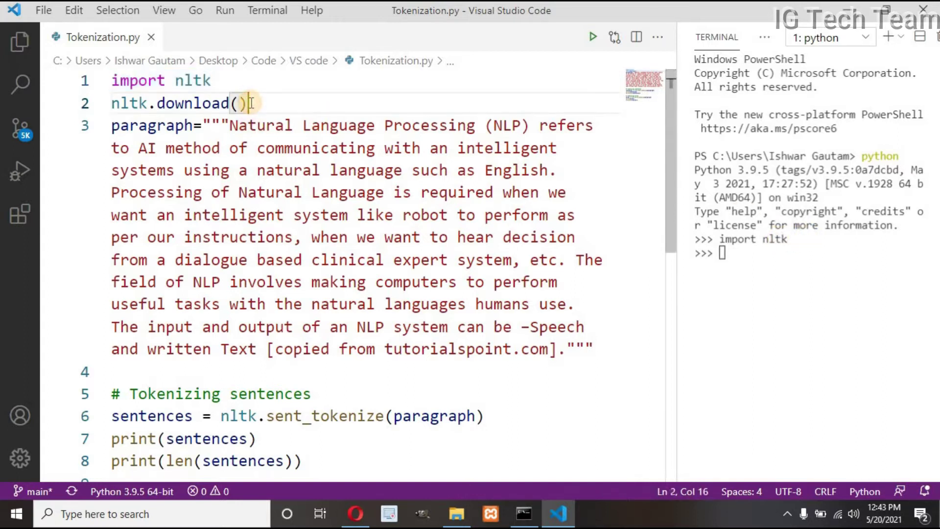
{"action": "left_click", "coordinate": [238, 103]}
{"action": "left_click_drag", "start_coordinate": [249, 103], "coordinate": [112, 107]}
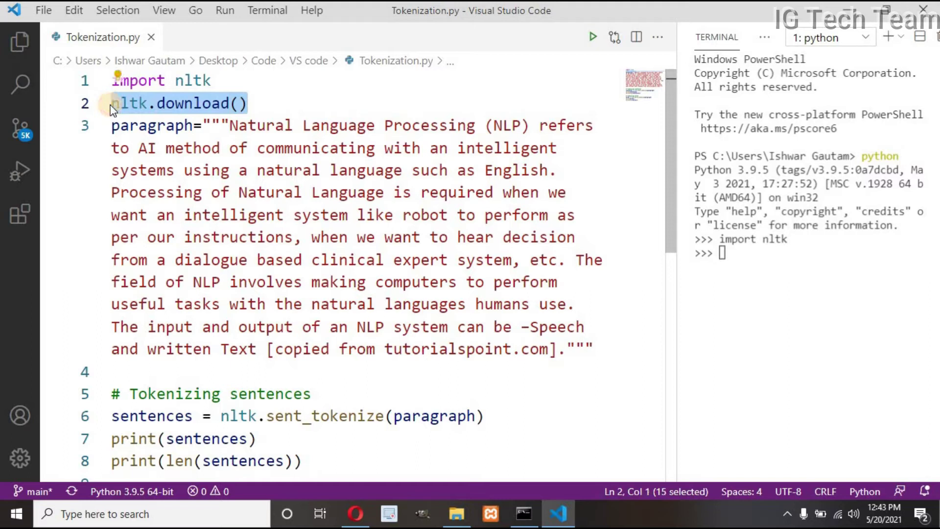
{"action": "key", "text": "shift+Return"}
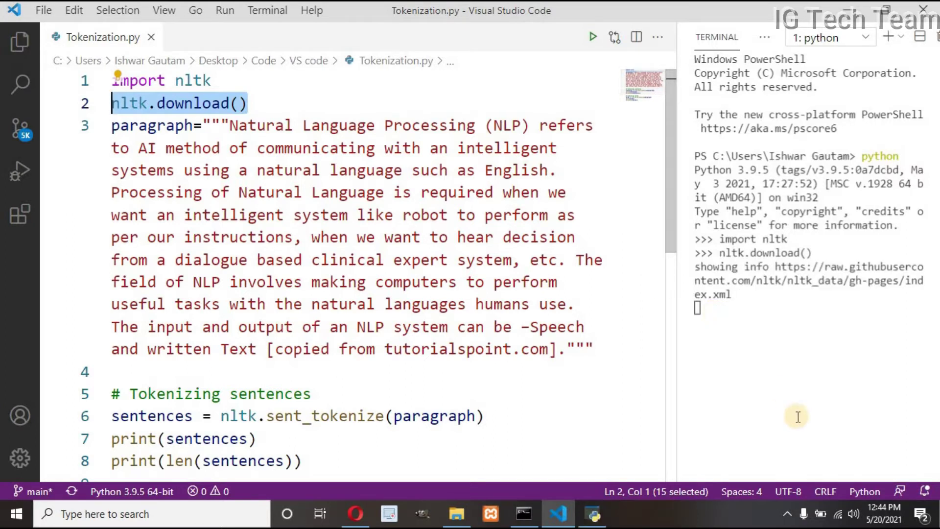
Step: Bring the NLTK Downloader into view, check all collections show installed, and close it
{"action": "left_click", "coordinate": [594, 514]}
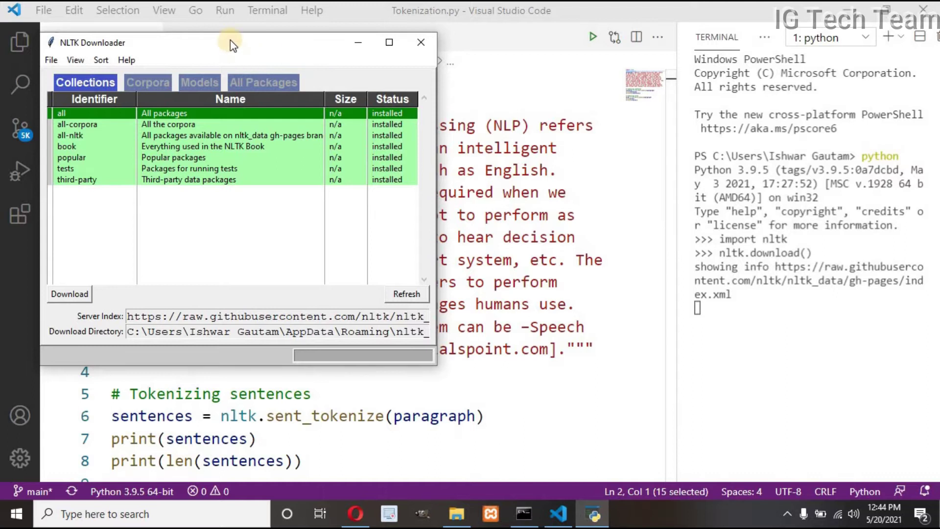
{"action": "left_click_drag", "start_coordinate": [381, 51], "coordinate": [459, 82]}
{"action": "left_click_drag", "start_coordinate": [308, 72], "coordinate": [383, 57]}
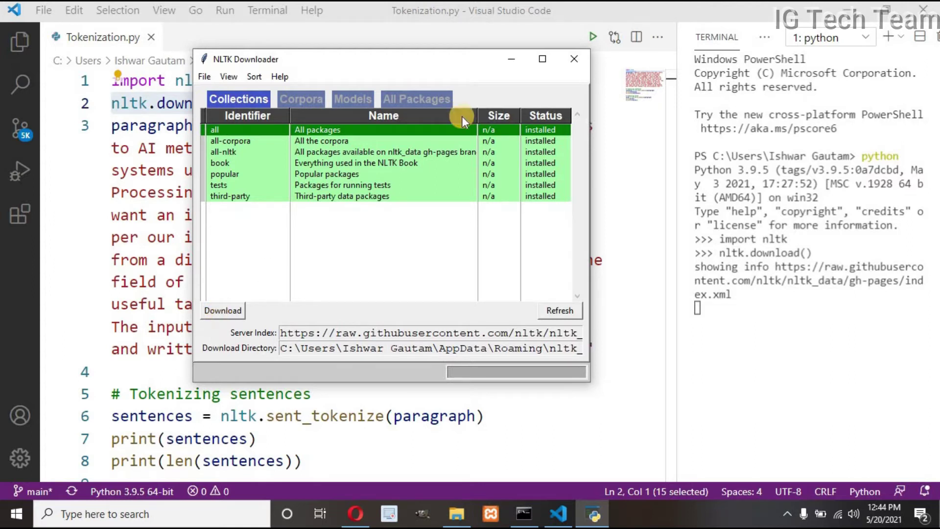
{"action": "left_click", "coordinate": [578, 61]}
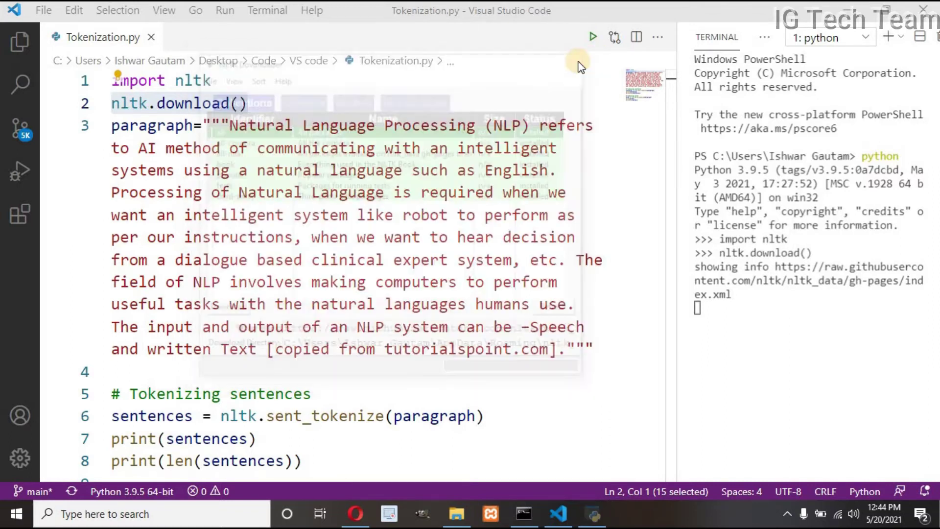
Step: Run the paragraph assignment in the Python terminal
{"action": "left_click", "coordinate": [242, 165]}
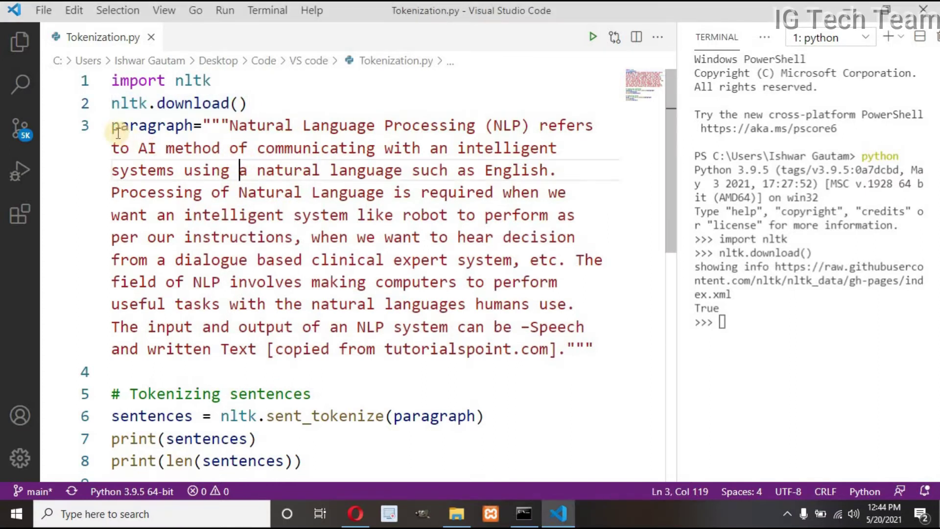
{"action": "mouse_move", "coordinate": [430, 282]}
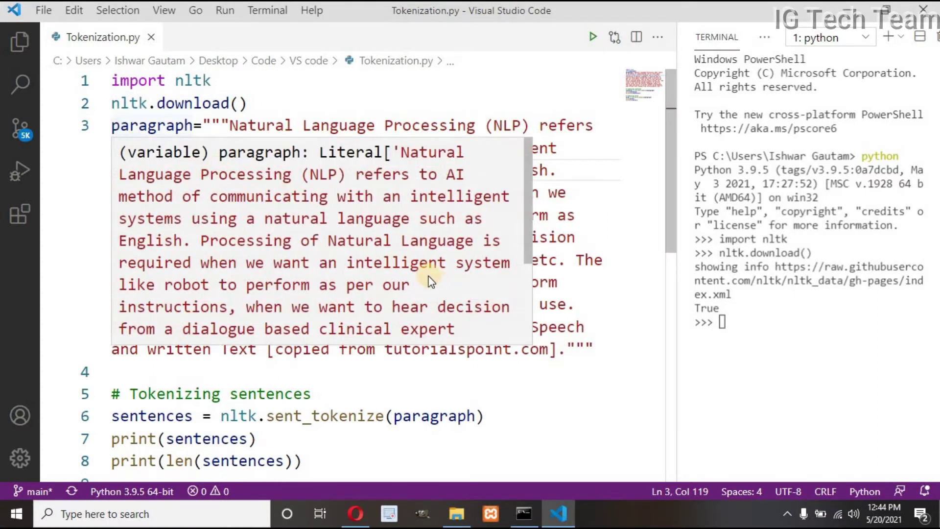
{"action": "left_click_drag", "start_coordinate": [112, 125], "coordinate": [594, 350]}
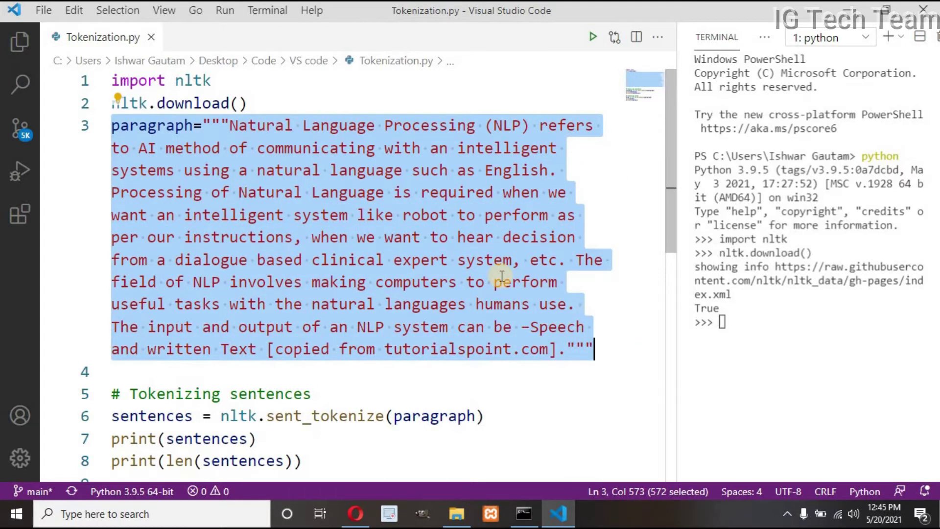
{"action": "key", "text": "shift+Return"}
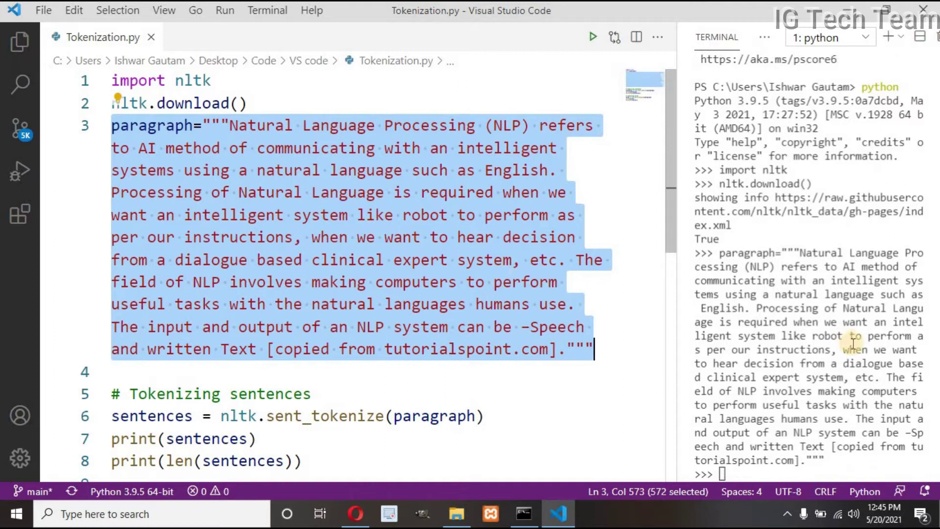
{"action": "left_click", "coordinate": [295, 327]}
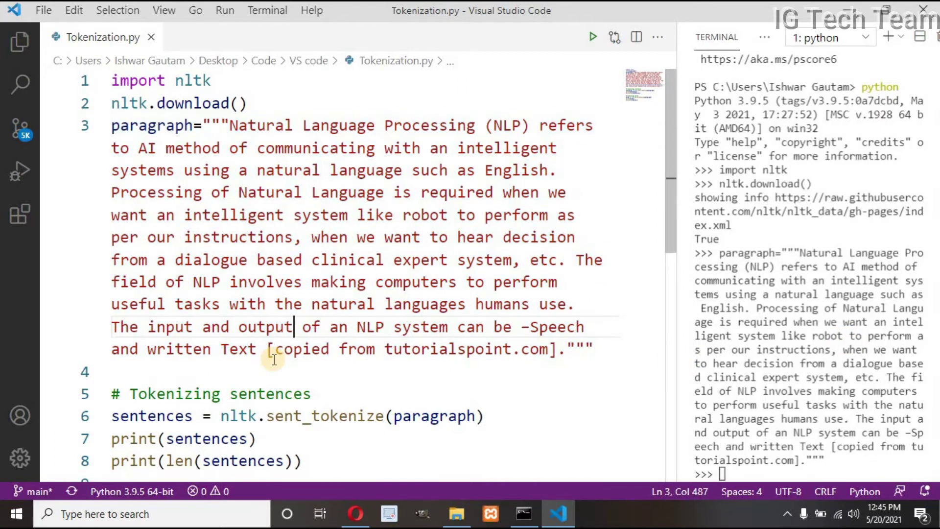
{"action": "scroll", "coordinate": [273, 358], "scroll_direction": "down", "scroll_amount": 1}
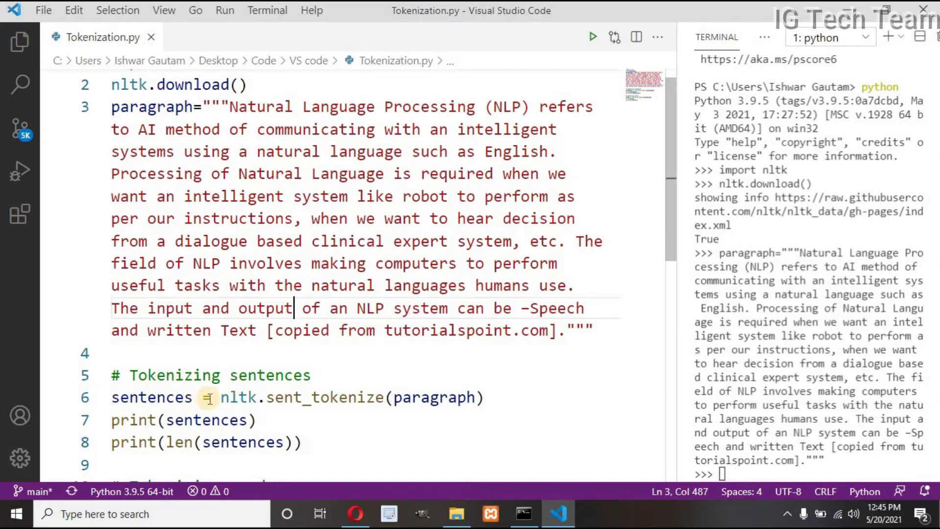
Step: Run the sent_tokenize lines 6–8, printing four sentences and a count of 4
{"action": "left_click", "coordinate": [220, 397]}
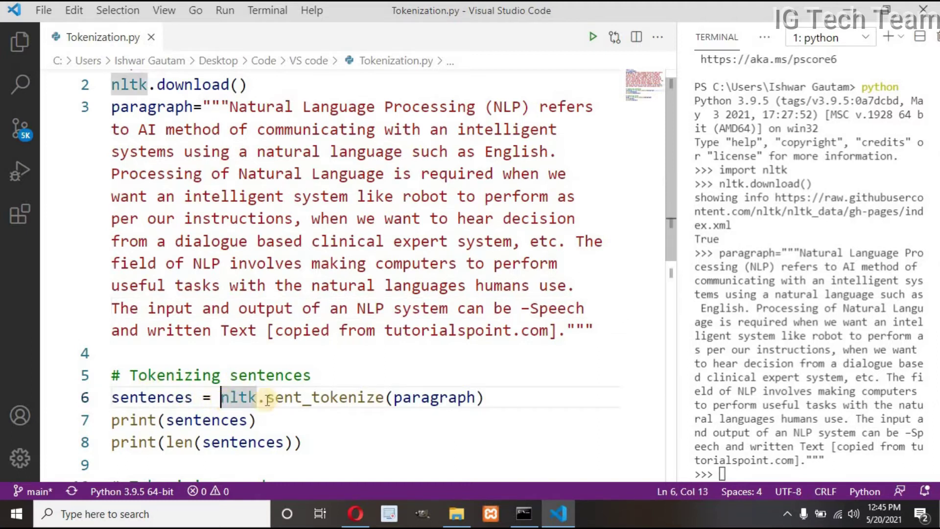
{"action": "left_click_drag", "start_coordinate": [266, 397], "coordinate": [385, 398]}
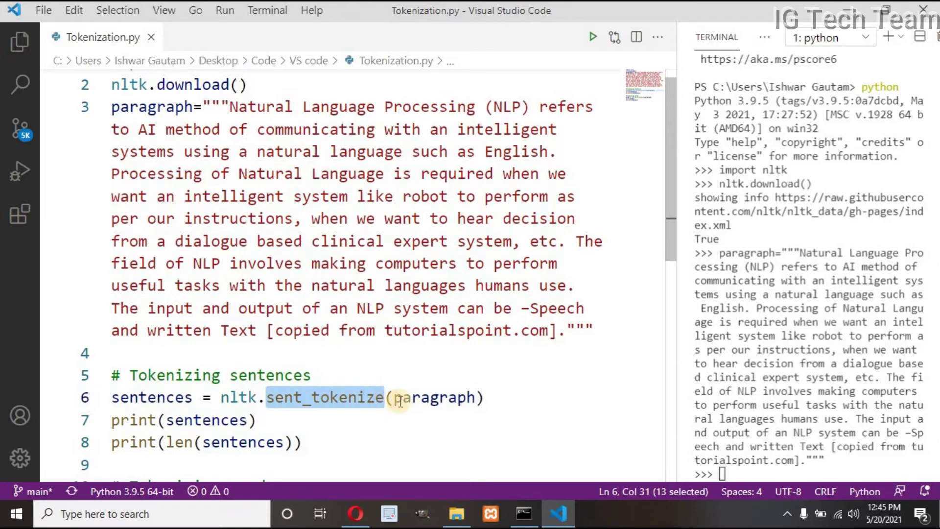
{"action": "left_click", "coordinate": [421, 398]}
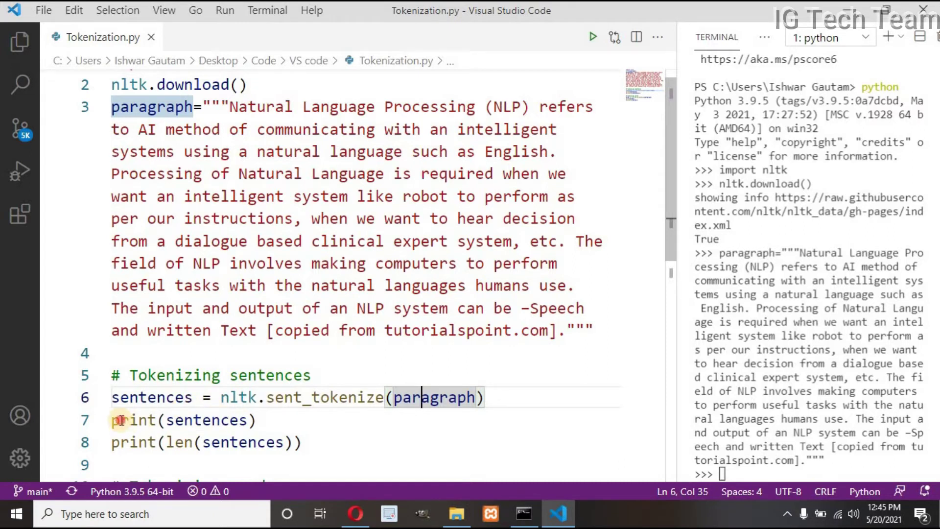
{"action": "left_click_drag", "start_coordinate": [113, 419], "coordinate": [203, 419]}
{"action": "double_click", "coordinate": [242, 441]}
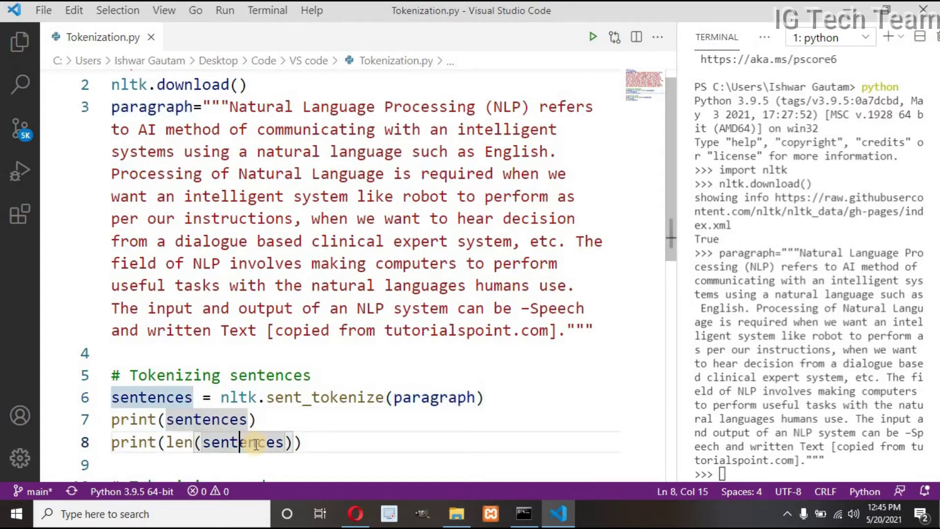
{"action": "left_click_drag", "start_coordinate": [257, 441], "coordinate": [158, 441]}
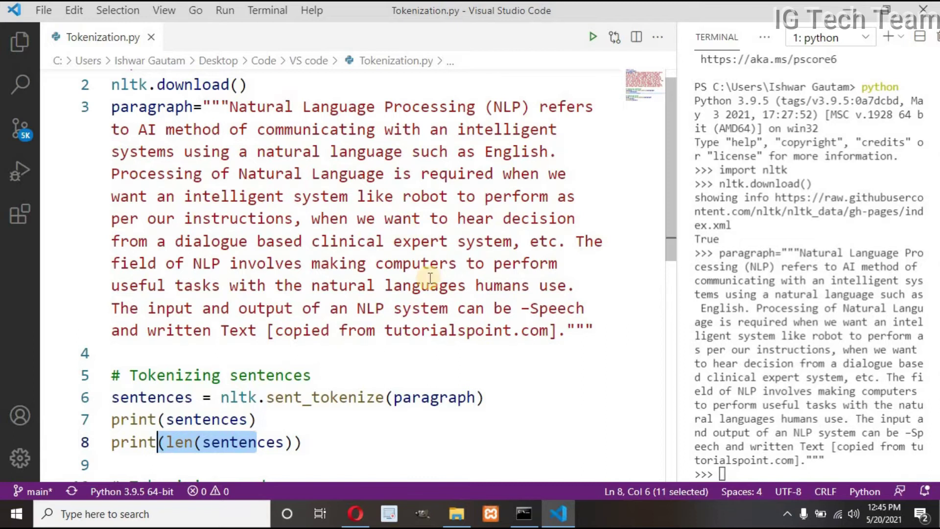
{"action": "left_click", "coordinate": [308, 442]}
{"action": "left_click_drag", "start_coordinate": [309, 442], "coordinate": [108, 396]}
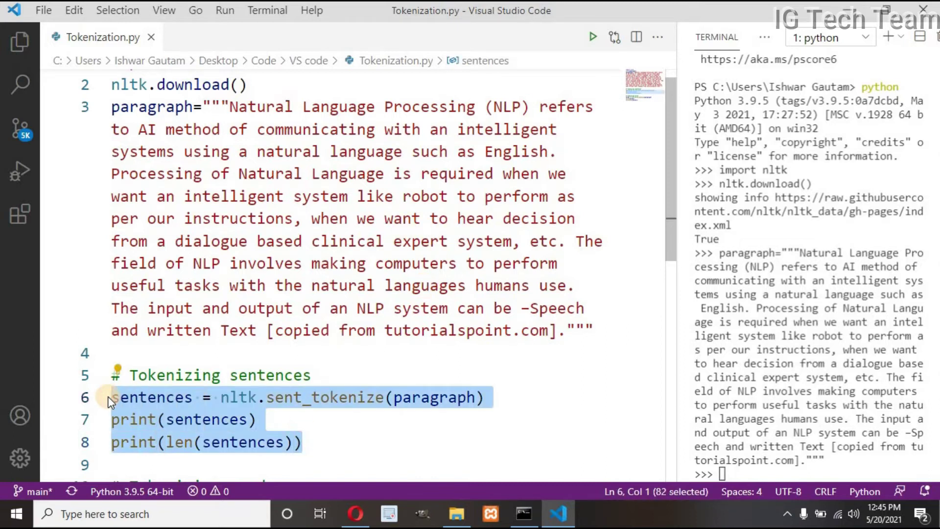
{"action": "key", "text": "shift+Return"}
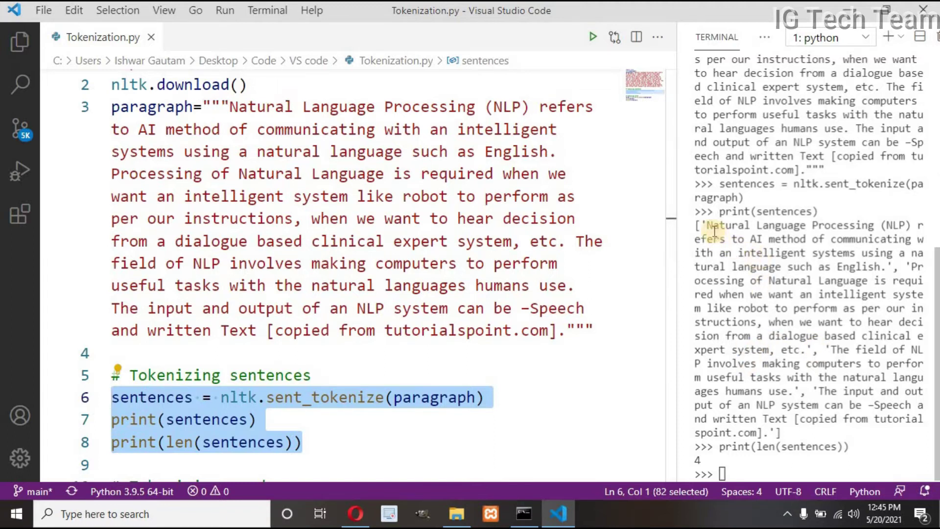
{"action": "mouse_move", "coordinate": [706, 226]}
{"action": "left_mouse_down"}
{"action": "mouse_move", "coordinate": [913, 268]}
{"action": "mouse_move", "coordinate": [812, 351]}
{"action": "left_mouse_up"}
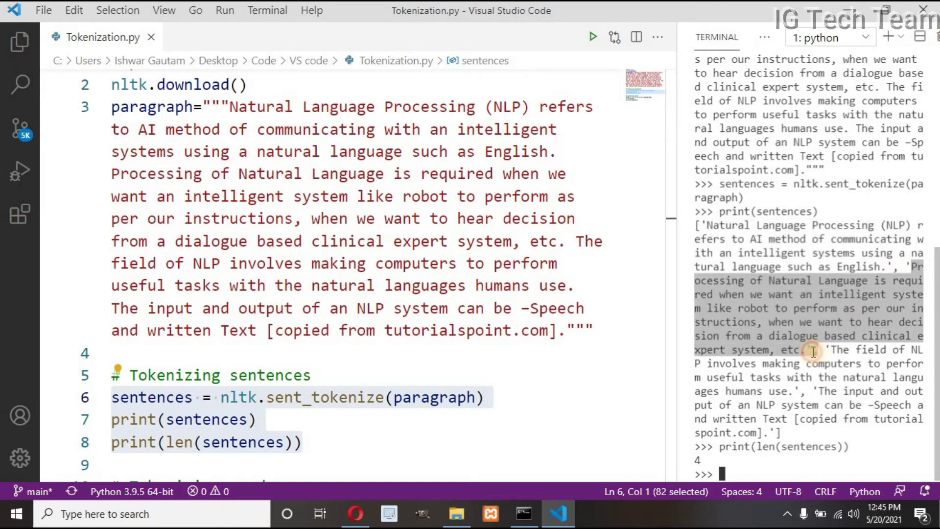
{"action": "left_click", "coordinate": [749, 453]}
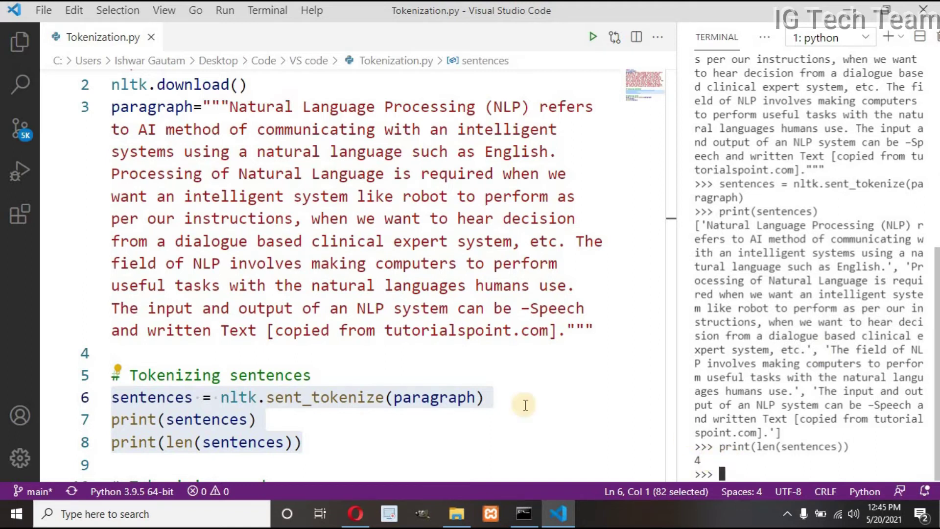
Step: Run word-tokenizing lines 11–13, built on the word_tokenize(paragraph) call
{"action": "left_click", "coordinate": [286, 398]}
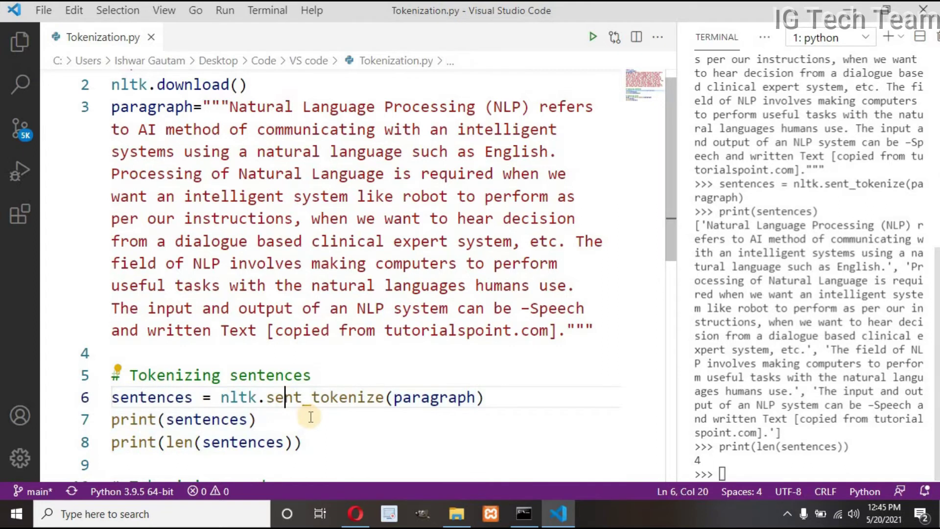
{"action": "scroll", "coordinate": [310, 417], "scroll_direction": "down", "scroll_amount": 1}
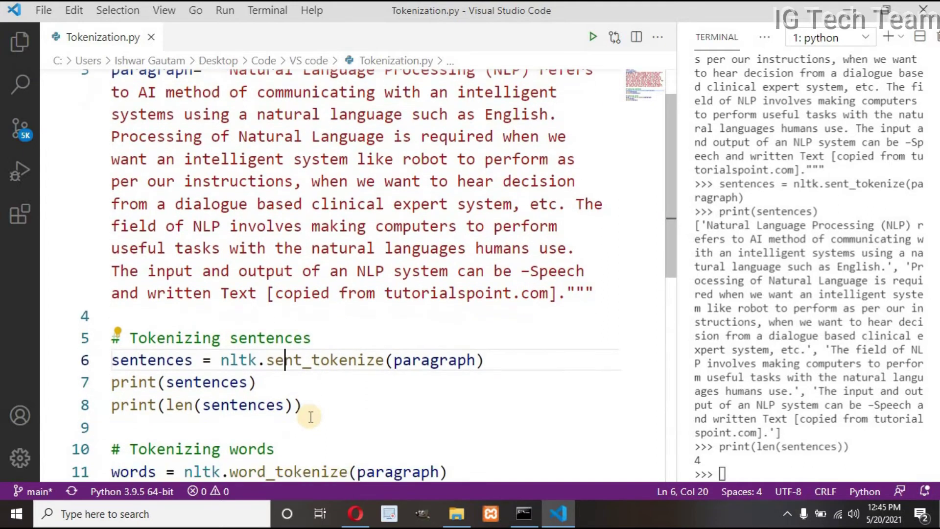
{"action": "scroll", "coordinate": [310, 418], "scroll_direction": "down", "scroll_amount": 2}
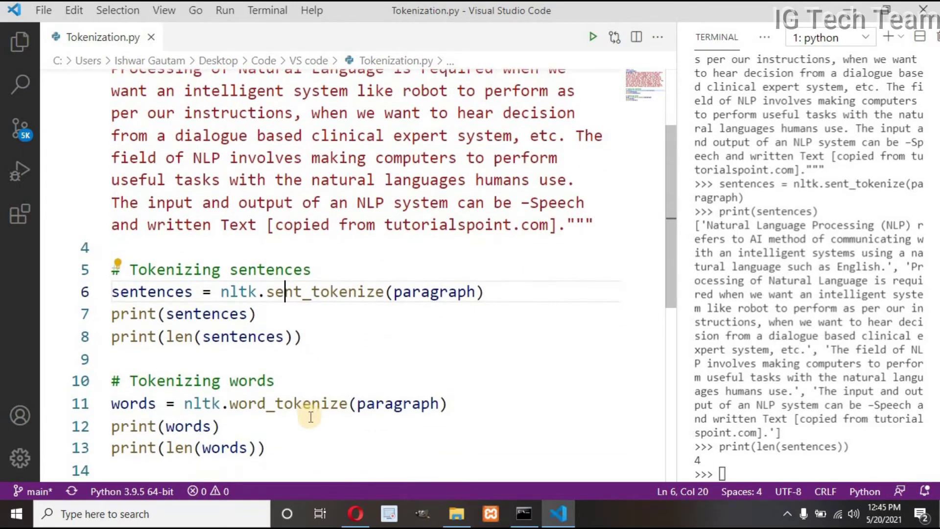
{"action": "left_click", "coordinate": [261, 390]}
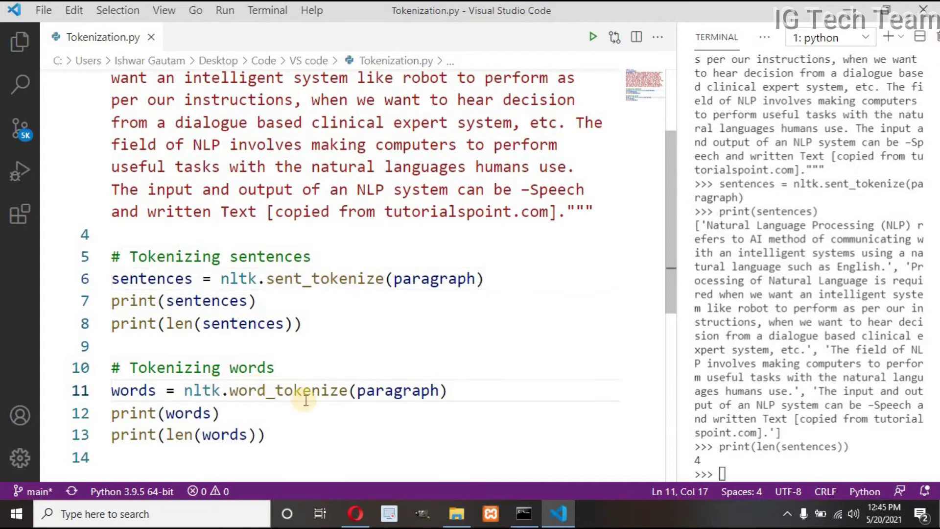
{"action": "double_click", "coordinate": [394, 391]}
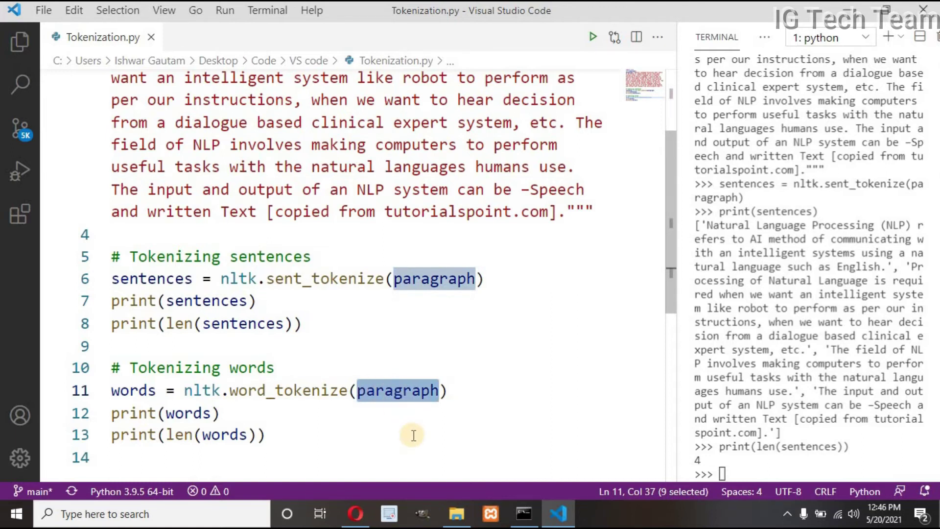
{"action": "left_click", "coordinate": [382, 390]}
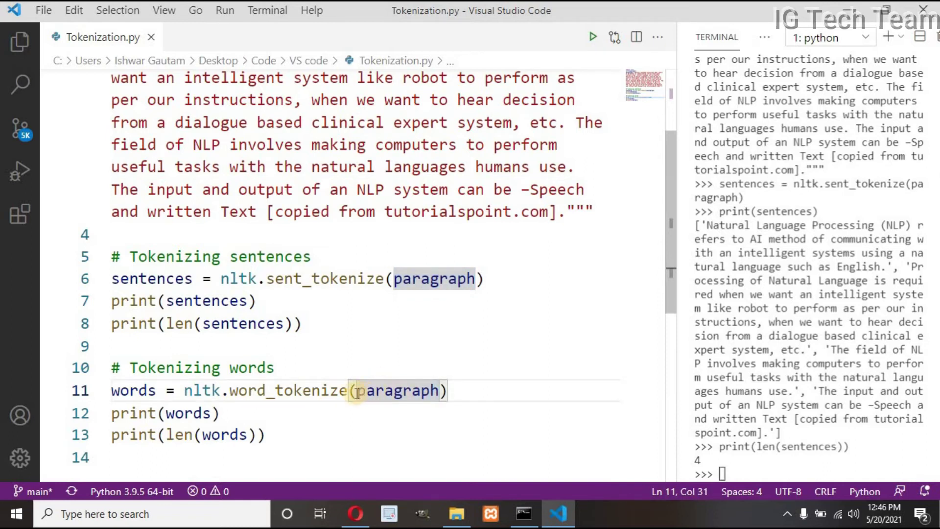
{"action": "left_click_drag", "start_coordinate": [356, 391], "coordinate": [446, 390]}
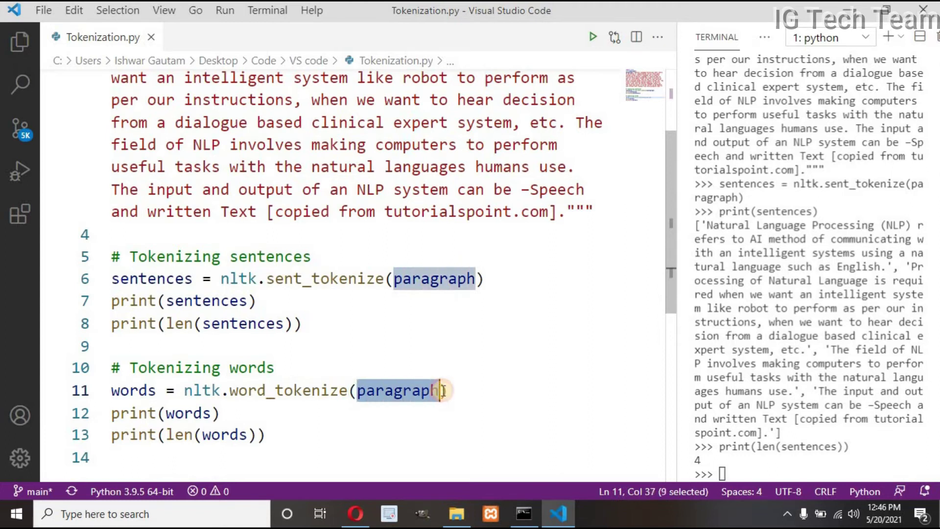
{"action": "left_click", "coordinate": [311, 418]}
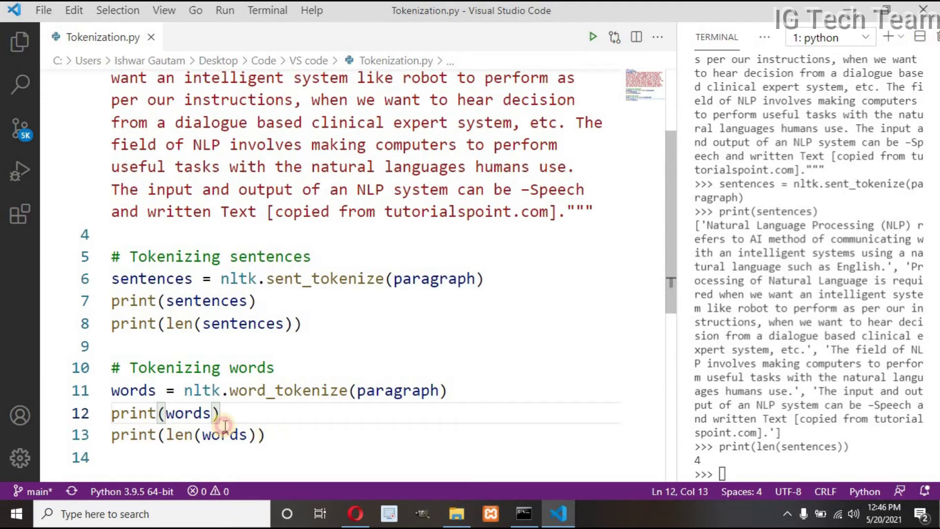
{"action": "left_click_drag", "start_coordinate": [267, 435], "coordinate": [108, 393]}
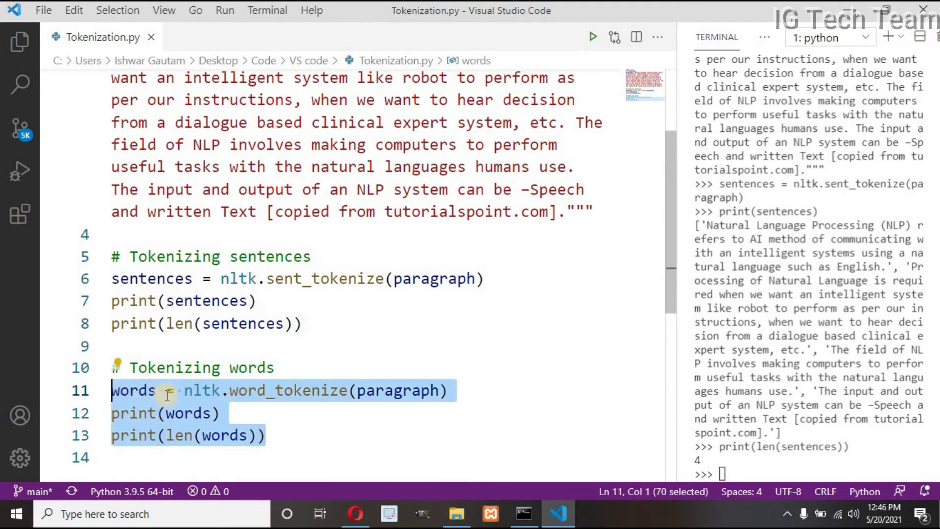
{"action": "key", "text": "shift+Return"}
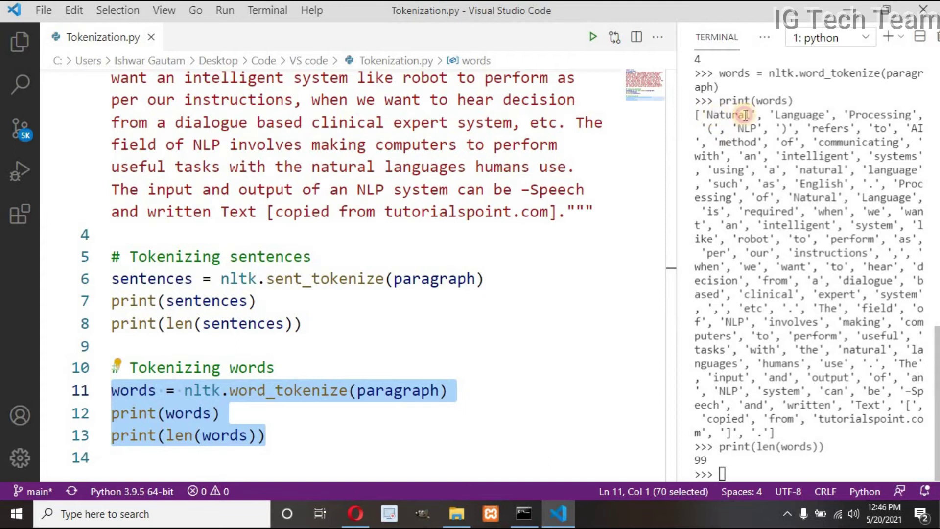
Step: Inspect output tokens such as 'Language', 'Processing' and 'such' through 'natural'
{"action": "left_click_drag", "start_coordinate": [772, 116], "coordinate": [829, 116]}
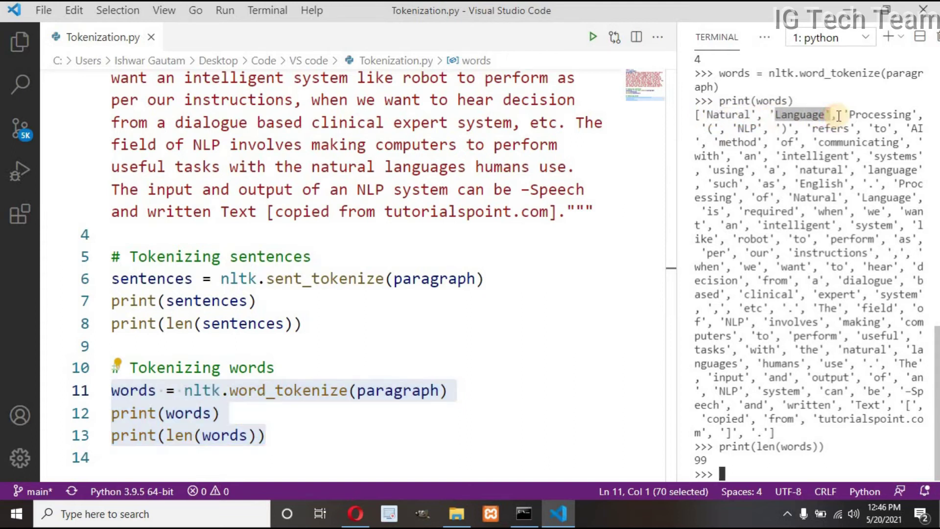
{"action": "double_click", "coordinate": [881, 115]}
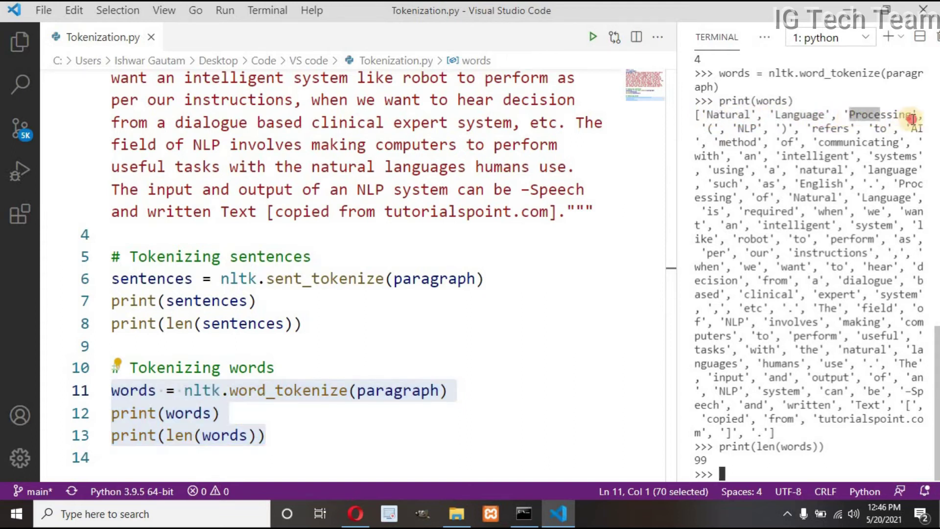
{"action": "left_click", "coordinate": [833, 225]}
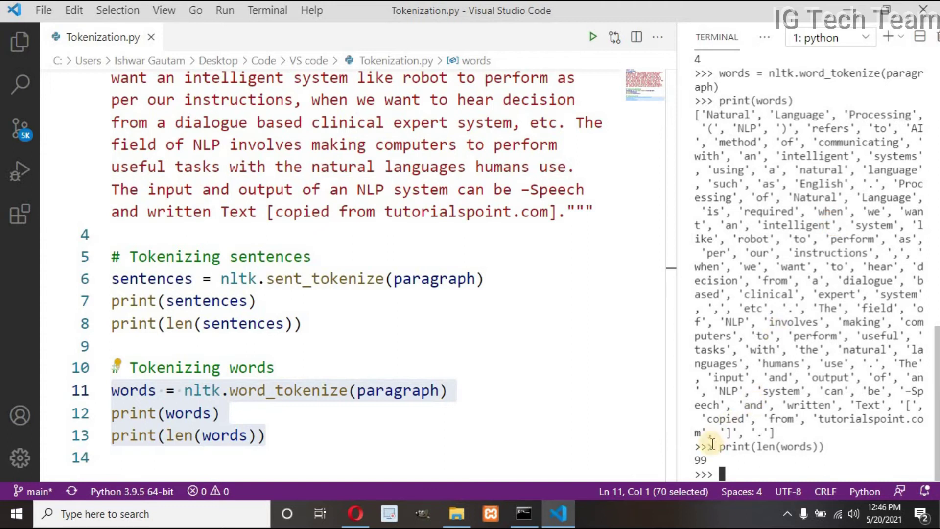
{"action": "left_click", "coordinate": [162, 435]}
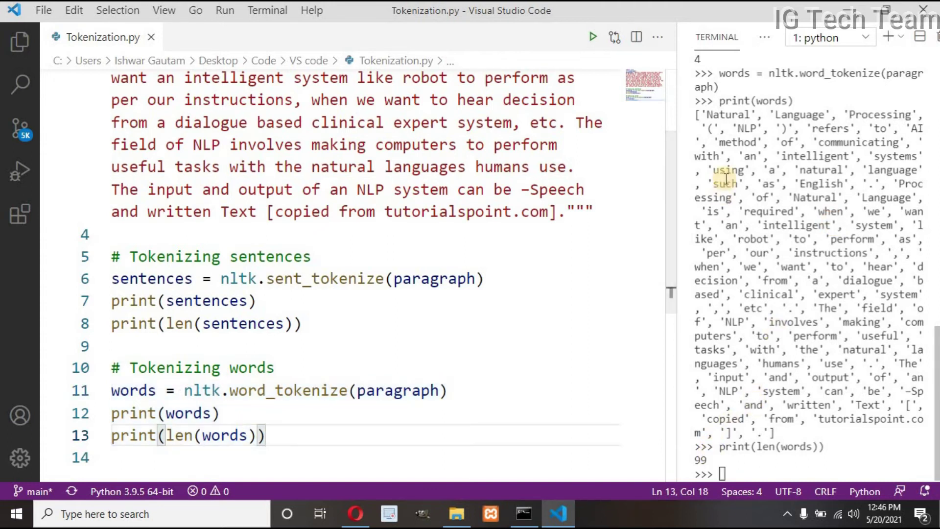
{"action": "left_click_drag", "start_coordinate": [723, 184], "coordinate": [878, 354]}
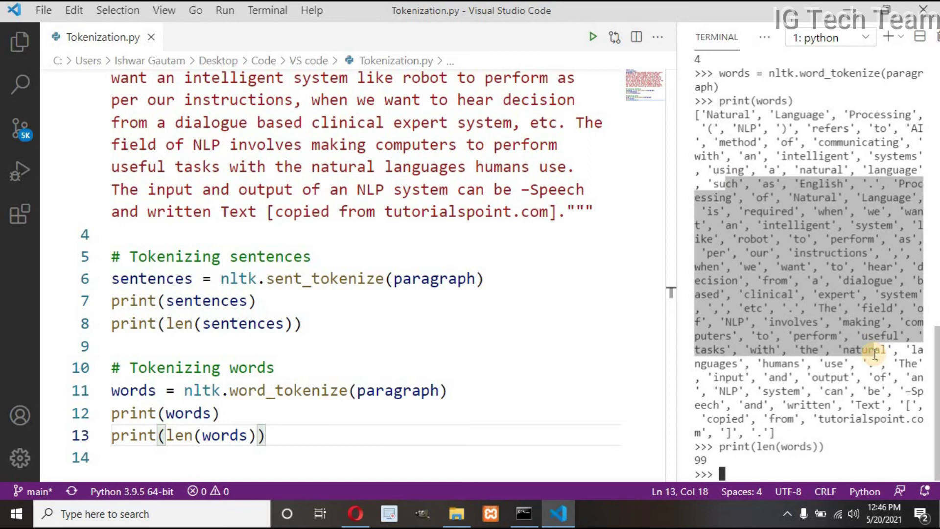
{"action": "left_click", "coordinate": [800, 321]}
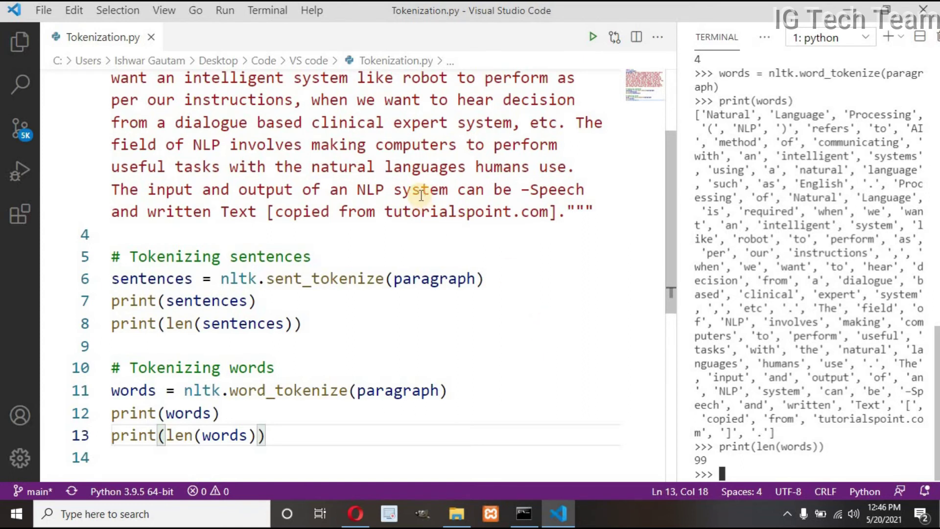
{"action": "scroll", "coordinate": [420, 193], "scroll_direction": "up", "scroll_amount": 3}
{"action": "scroll", "coordinate": [421, 192], "scroll_direction": "up", "scroll_amount": 2}
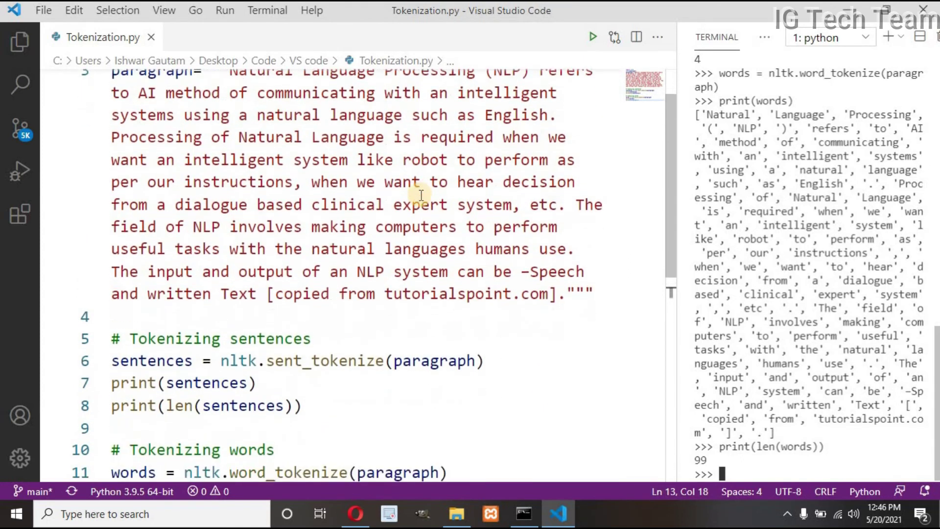
{"action": "scroll", "coordinate": [420, 192], "scroll_direction": "down", "scroll_amount": 3}
{"action": "scroll", "coordinate": [420, 193], "scroll_direction": "down", "scroll_amount": 1}
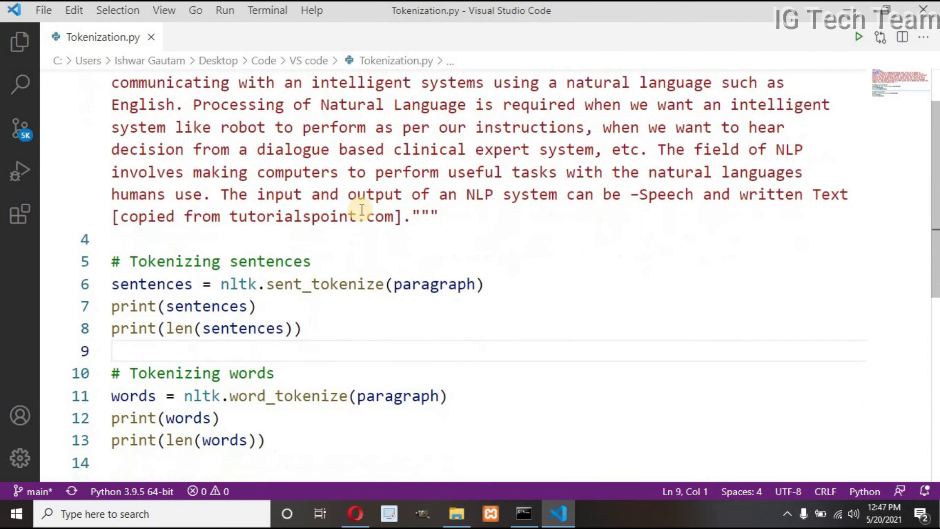
{"action": "scroll", "coordinate": [361, 210], "scroll_direction": "down", "scroll_amount": 2}
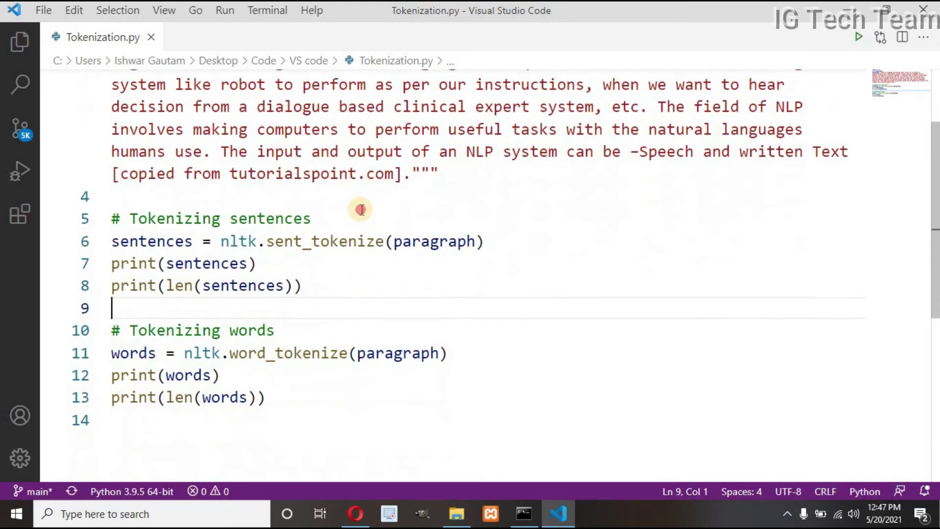
Step: Place the caret at the end of line 5 in Tokenization.py
{"action": "left_click", "coordinate": [360, 216]}
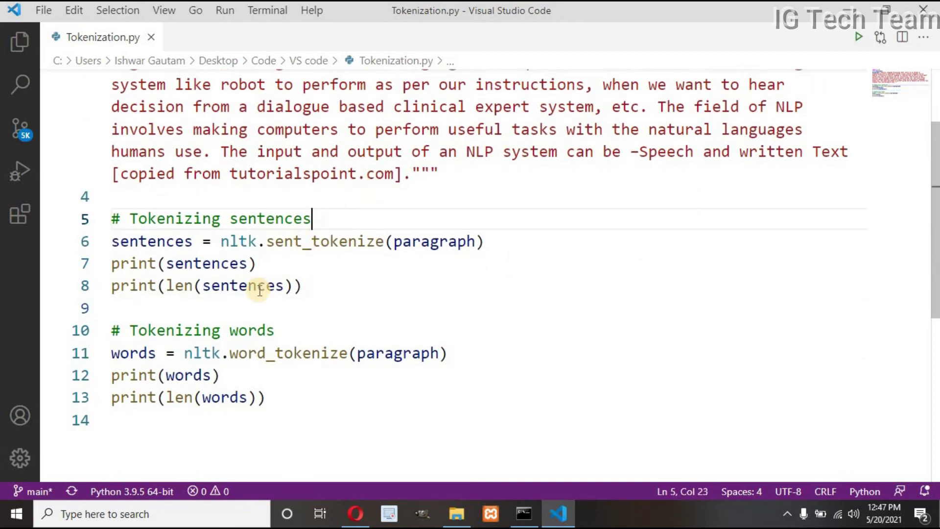